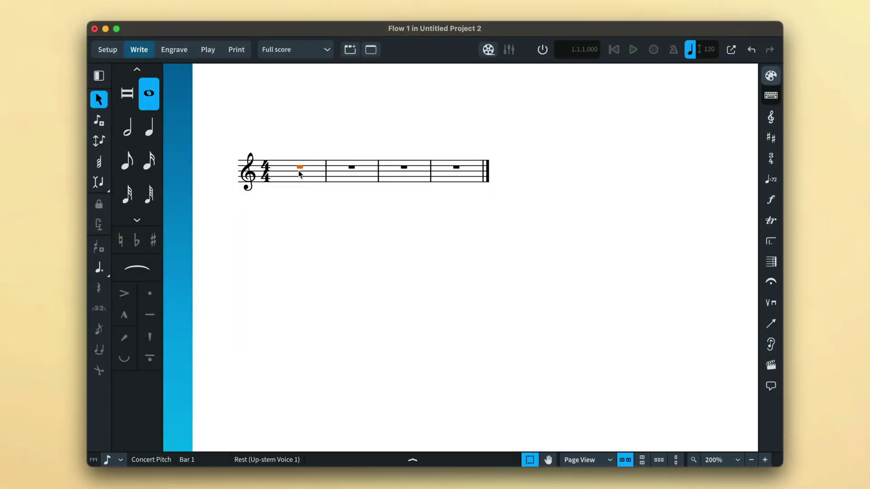
- Enter quarter-note C5s at the start of bar 1, then switch on 3:2 triplet input
click(102, 126)
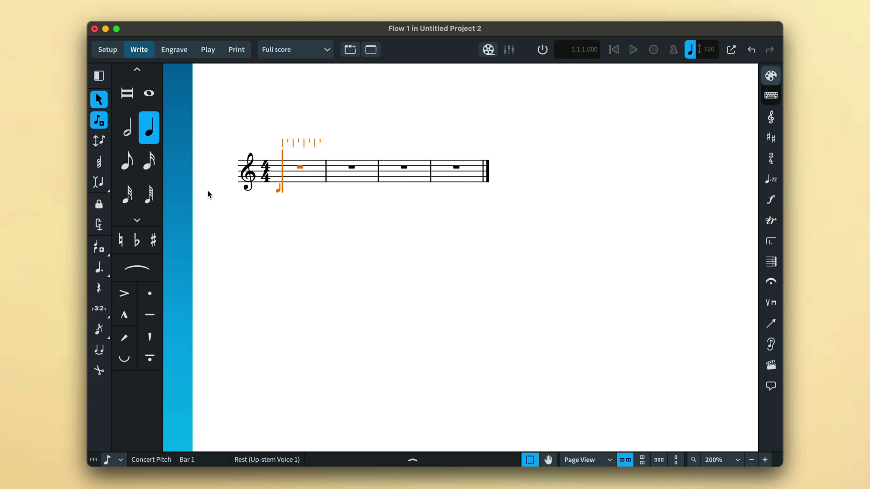
key(c)
key(c)
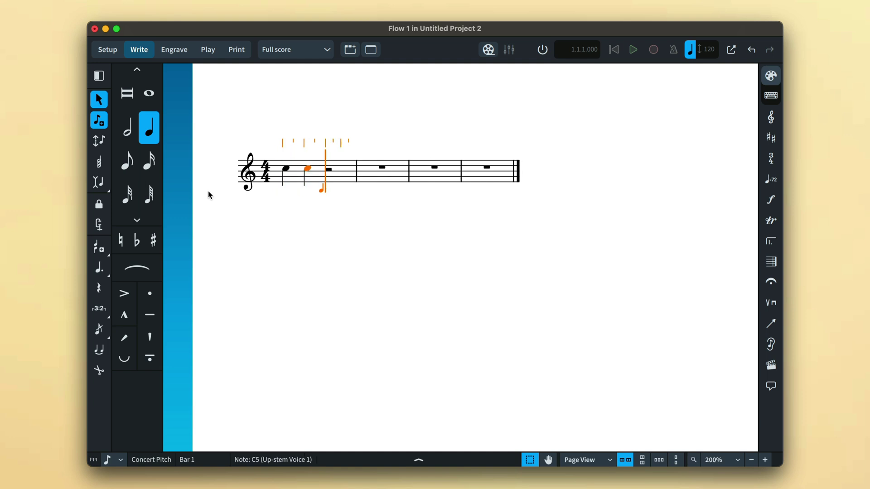
click(100, 312)
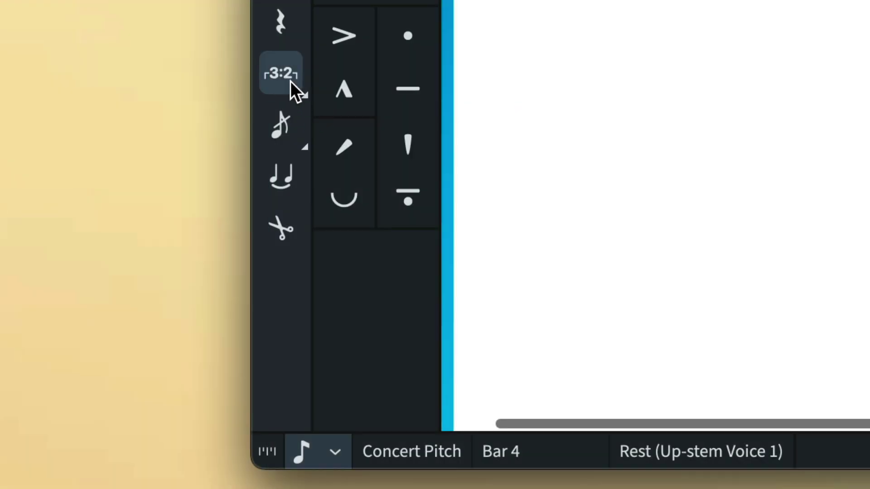
- Finish bar 1's triplet with D and E, add a C–D–E triplet in bar 2, then stop tuplet input
click(290, 81)
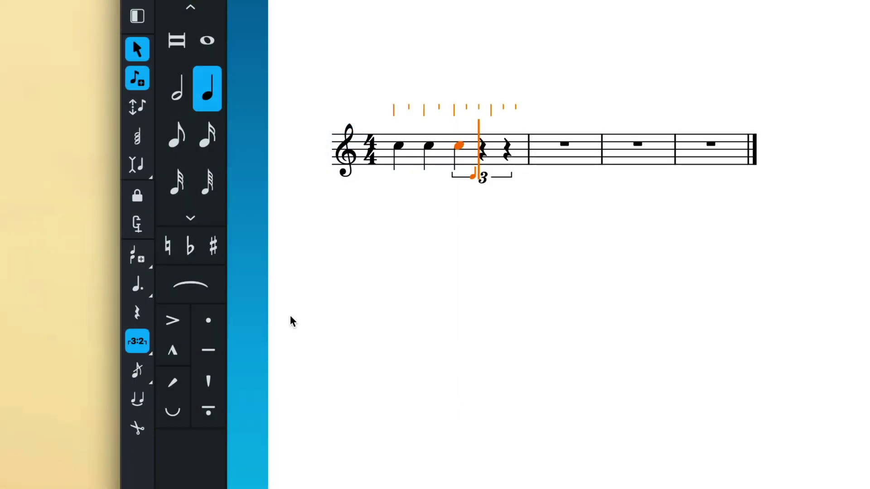
key(d)
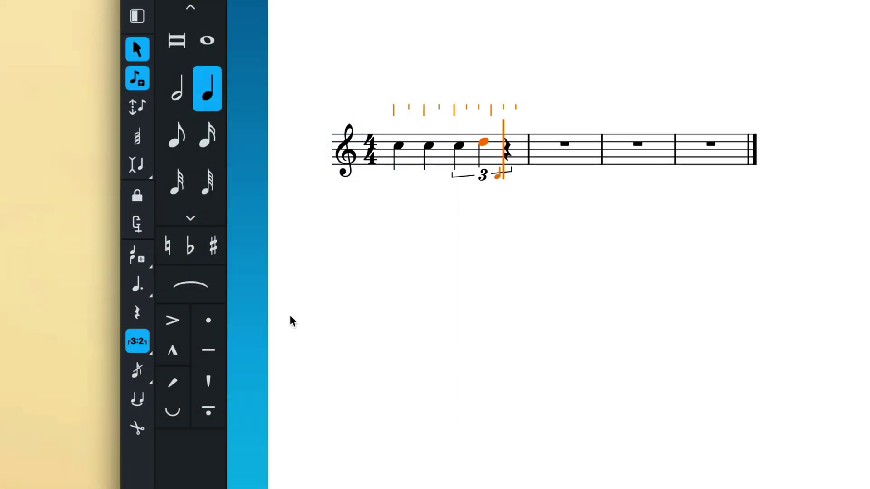
key(e)
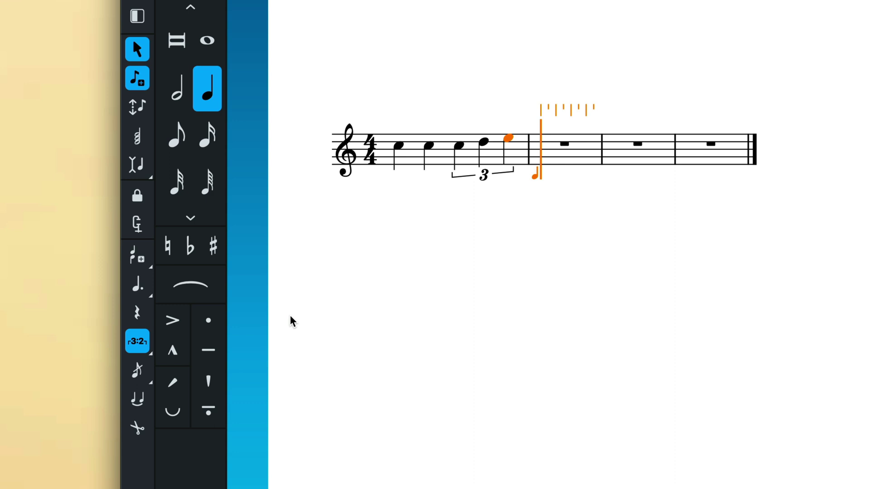
key(c)
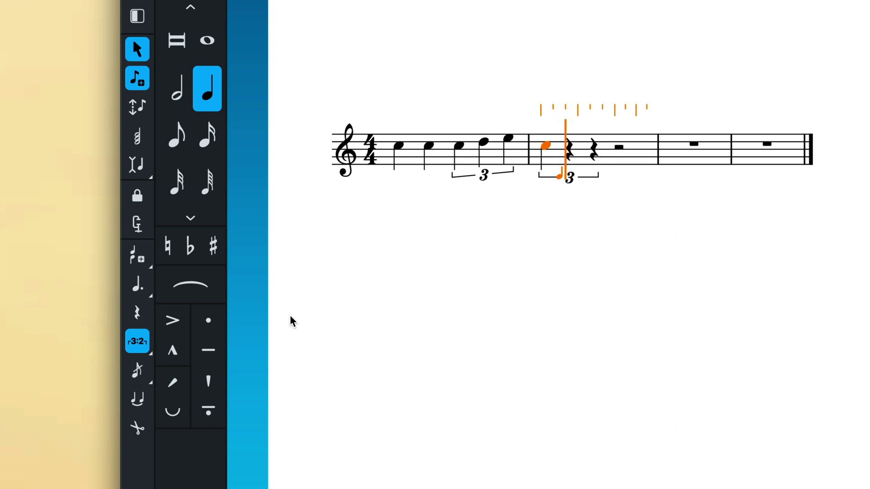
key(d)
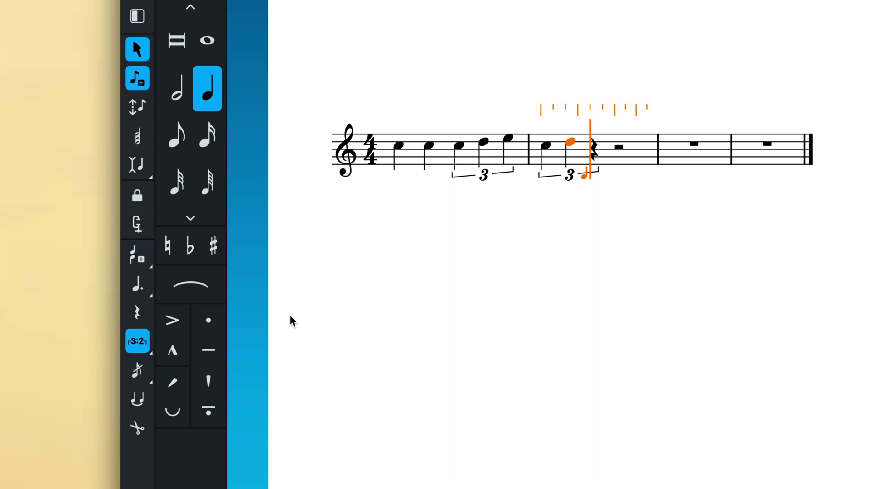
key(e)
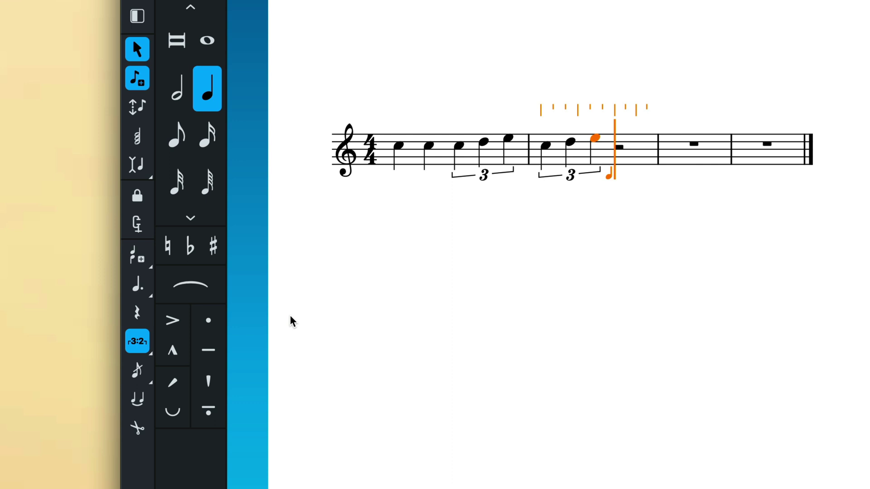
key(colon)
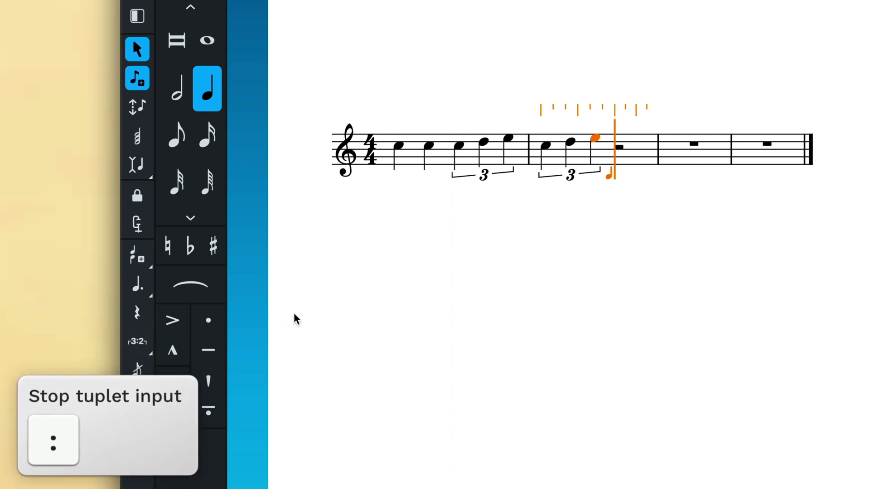
- Add two quarter-note Cs to end bar 2, then start a 5:4 eighth-note quintuplet
key(c)
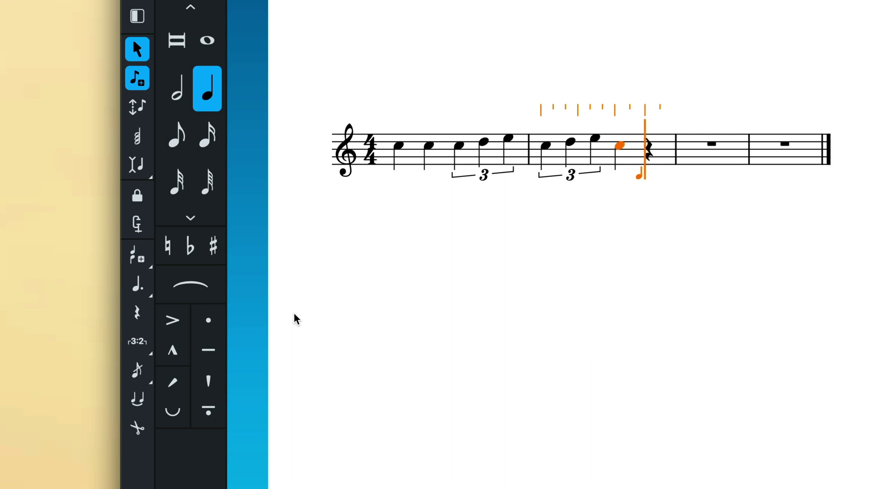
key(c)
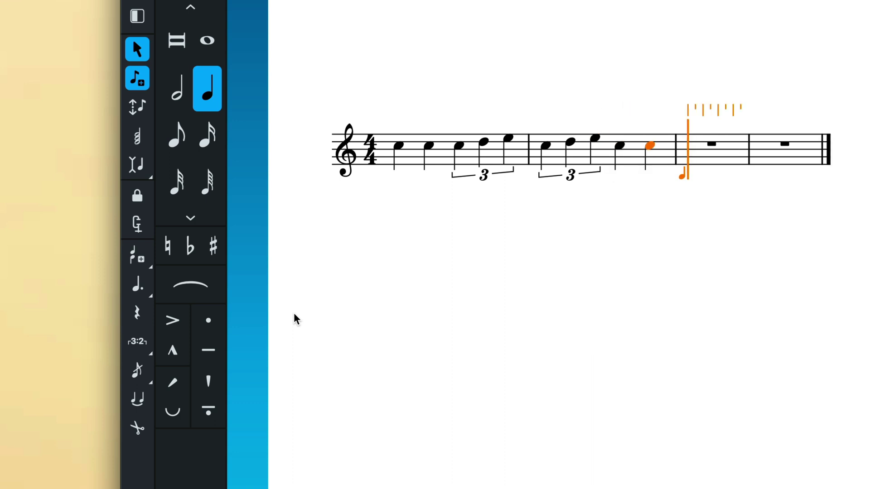
click(181, 144)
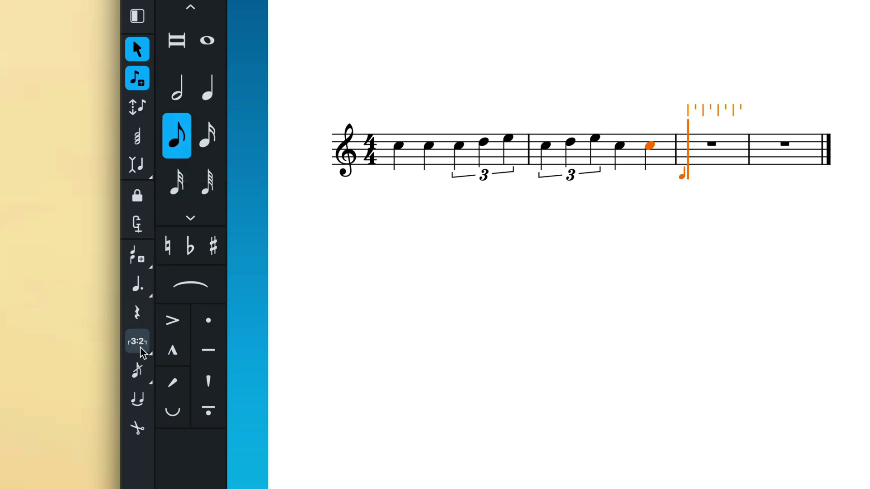
click(143, 353)
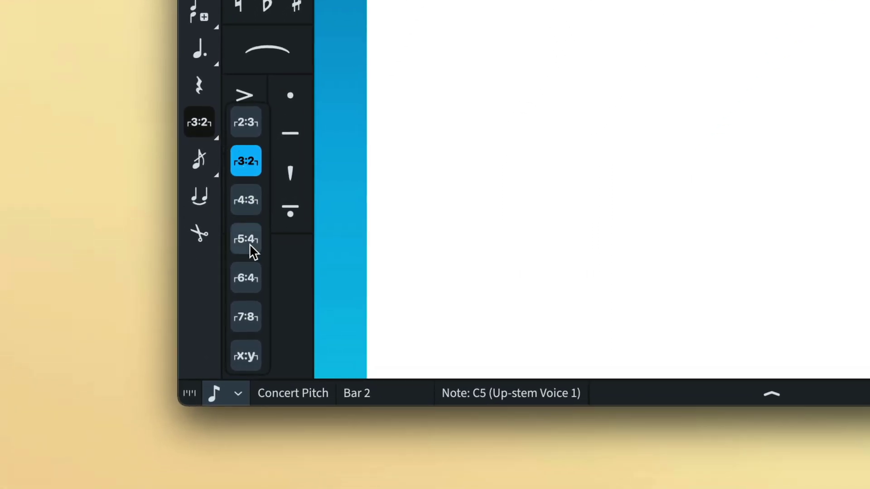
click(250, 247)
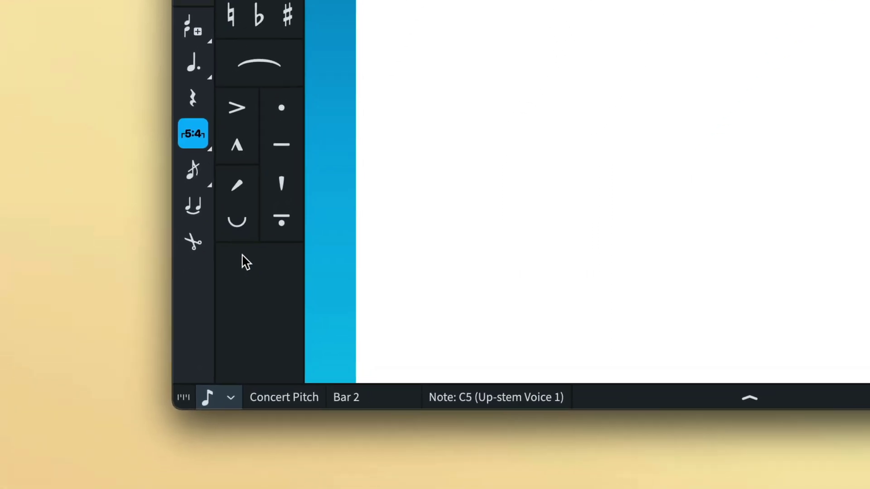
- Fill bar 3's quintuplets with eighth C, D, E, a quarter C, a dotted D and an eighth E
key(c)
key(d)
key(e)
click(149, 126)
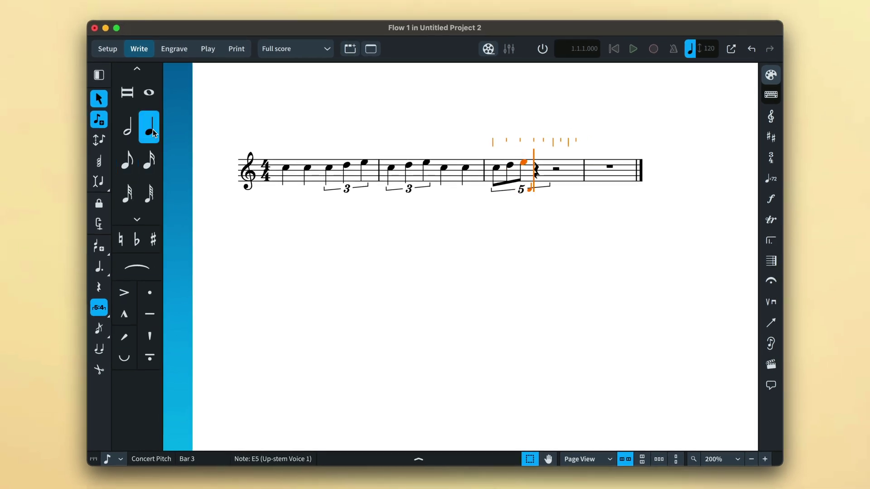
key(c)
click(107, 268)
key(d)
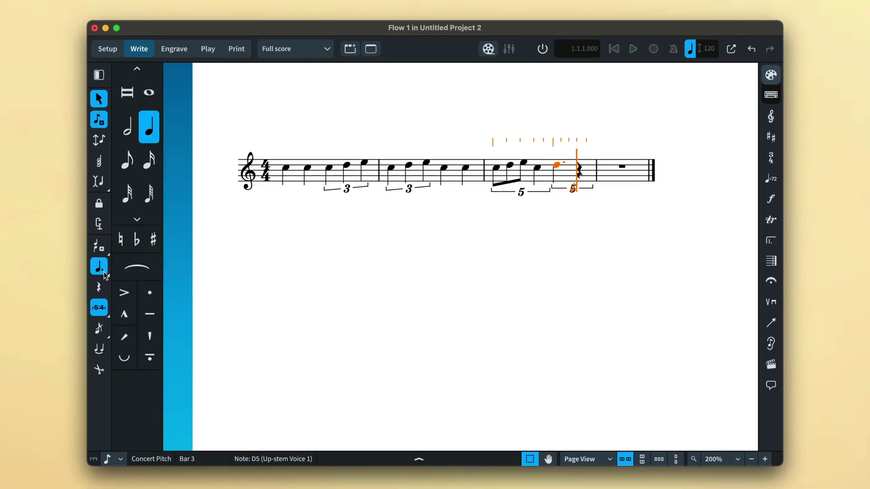
click(133, 165)
key(e)
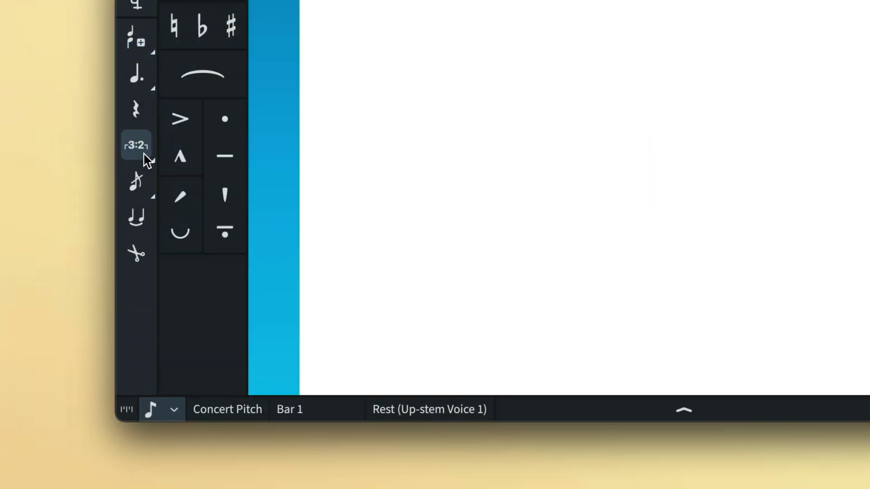
click(143, 154)
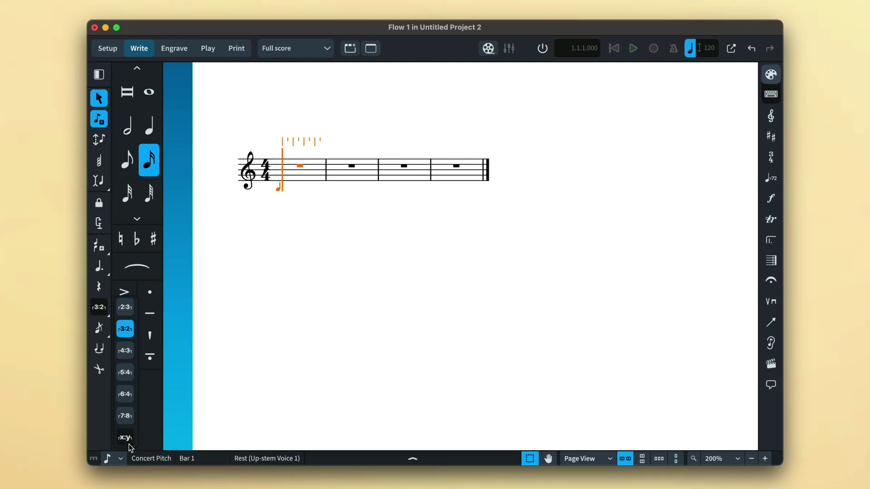
- Enter a 9:8 sixteenth-note tuplet rising C, D, E, F, G, A, B, C, D in bar 1
click(172, 384)
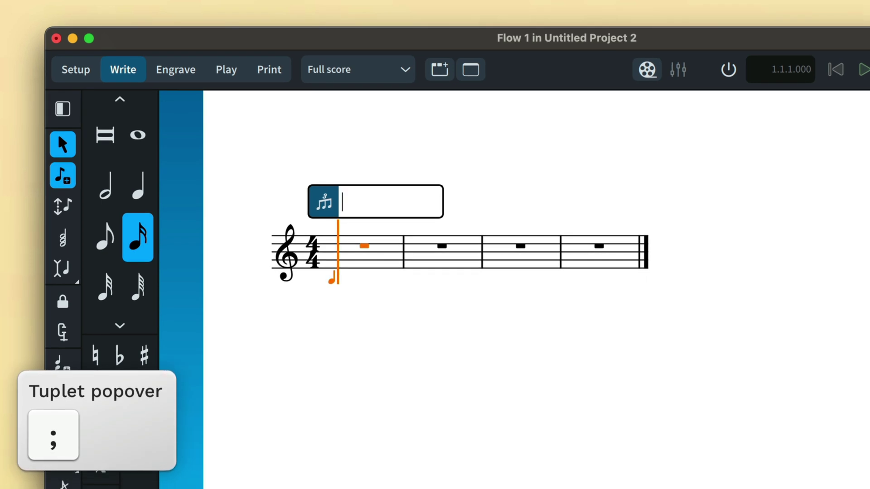
text(9)
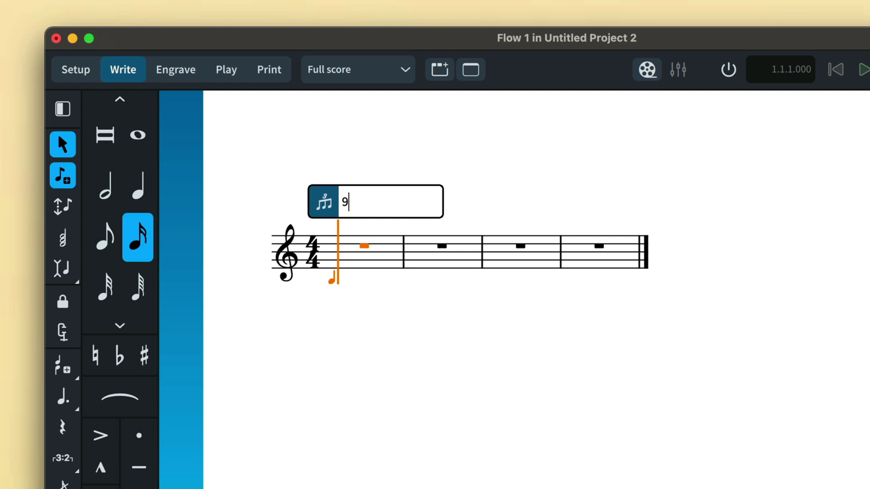
text(:8)
key(Return)
key(c)
key(d)
key(e)
key(f)
key(g)
key(a)
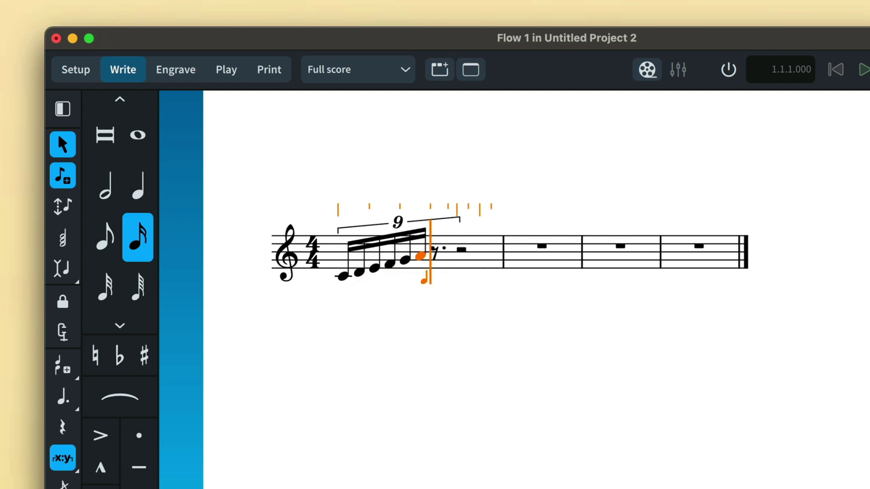
key(b)
key(c)
key(d)
- End tuplet input, add a quarter-note E after the tuplet, and advance to bar 2
key(colon)
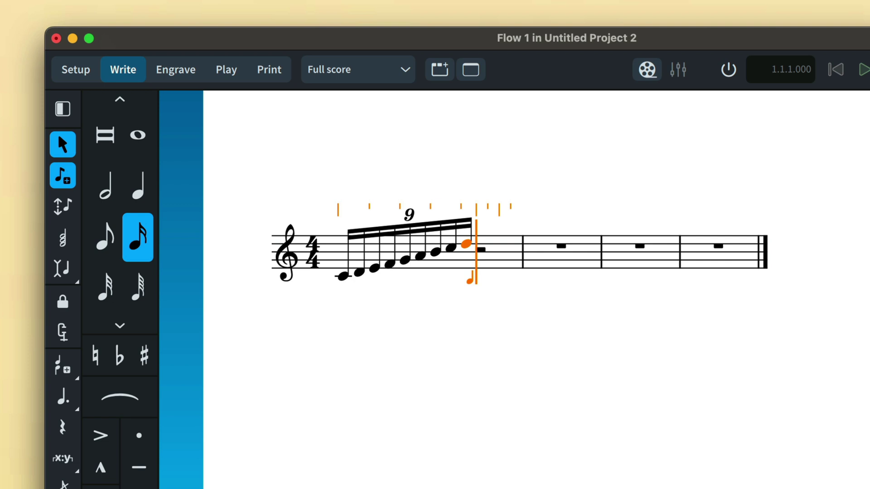
key(6)
key(e)
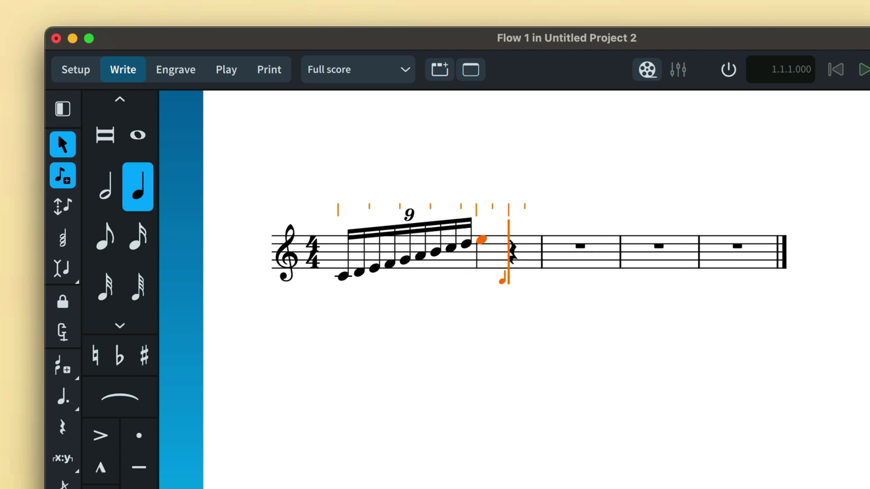
key(space)
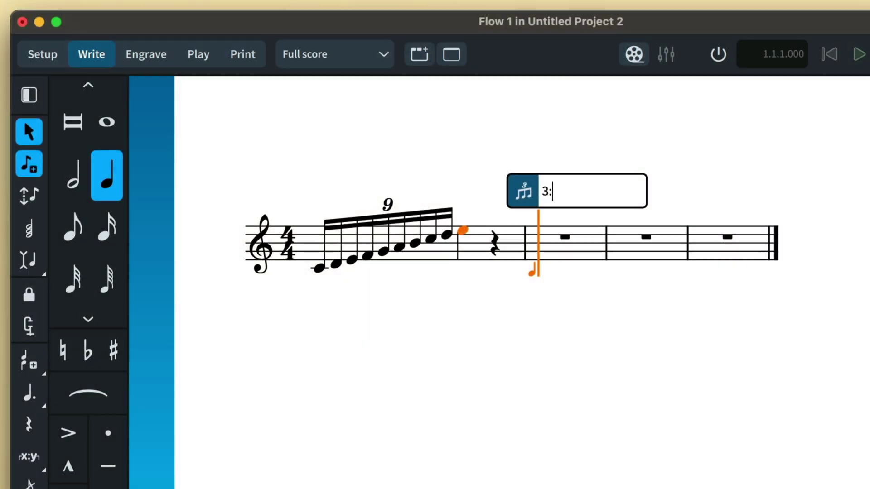
- Enter two 3:2 quarter–eighth triplets in bar 2, C–D and E–F
text(:2e)
key(Return)
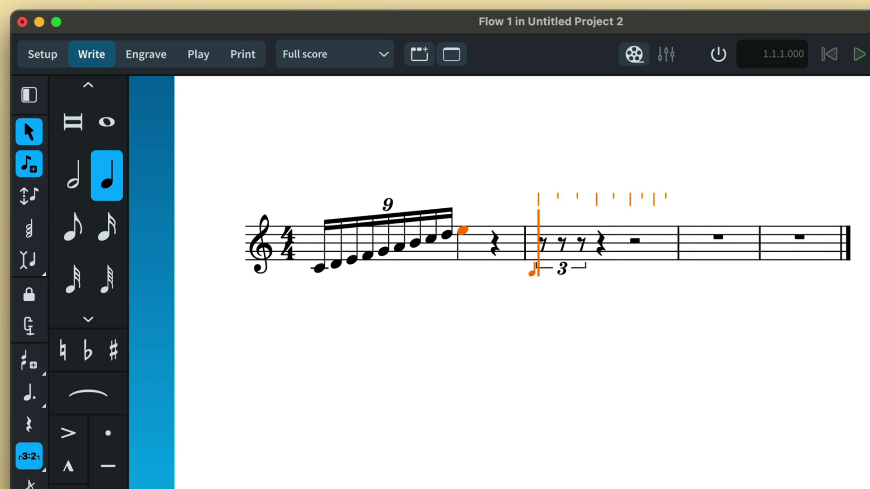
key(6)
key(c)
key(d)
key(e)
key(f)
- Start a quarter-note triplet in bar 3 with C, D and E
key(7)
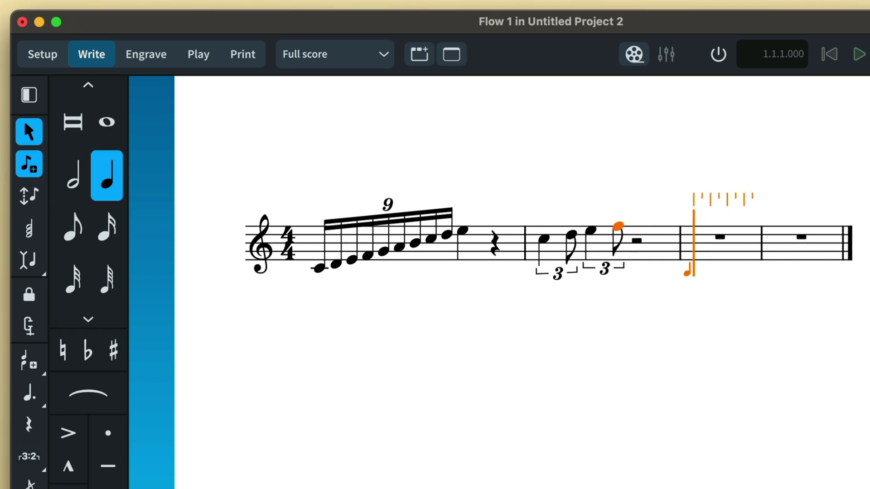
key(semicolon)
text(3)
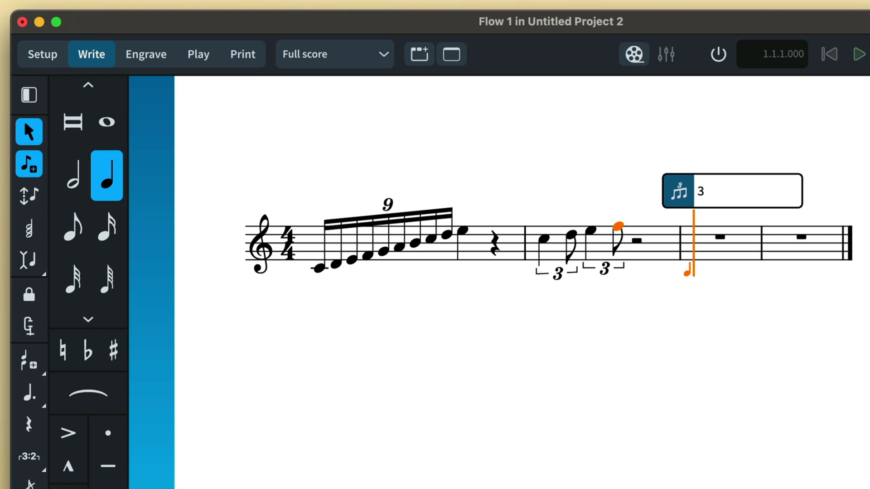
key(Return)
key(c)
key(d)
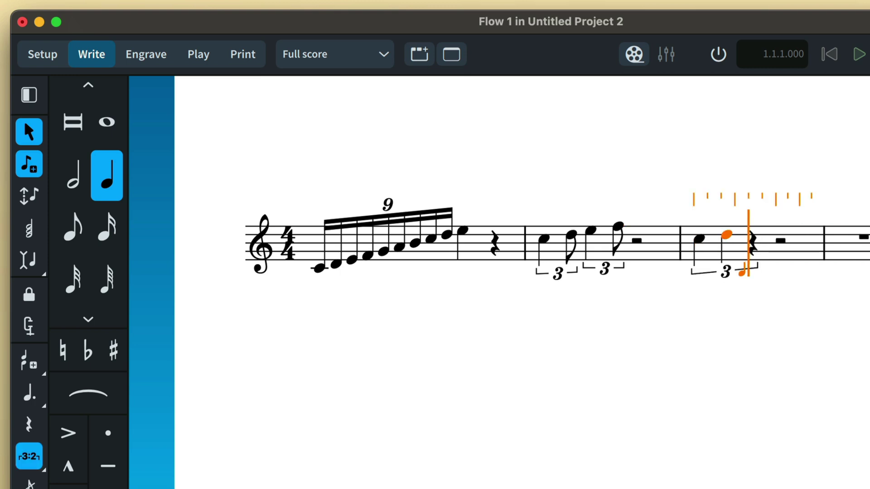
key(e)
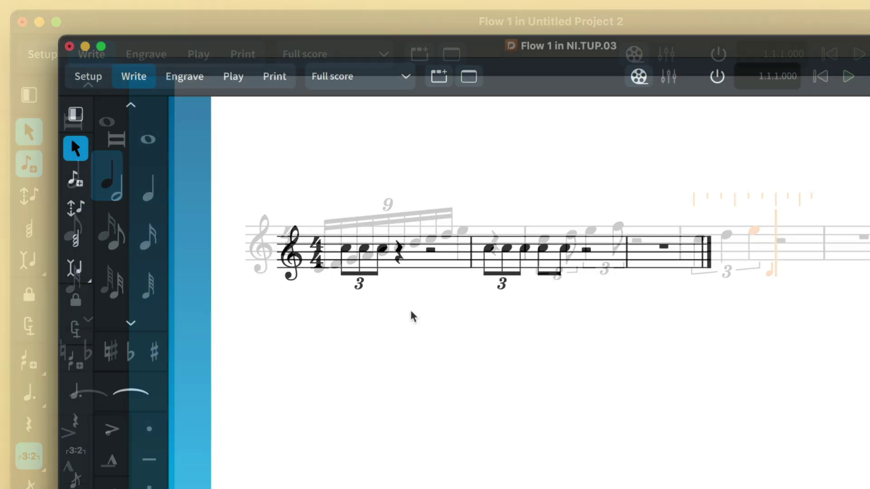
- Delete the triplet brackets in bars 1 and 2, keeping their notes as plain eighths
click(360, 285)
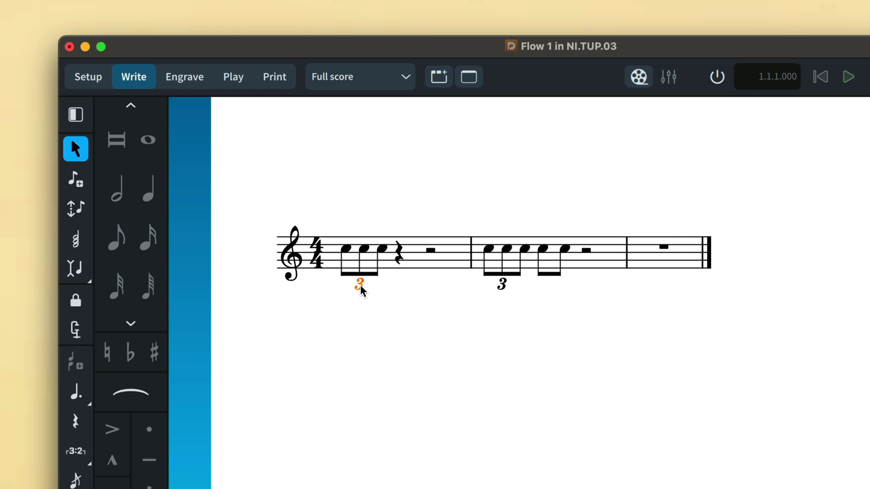
key(Delete)
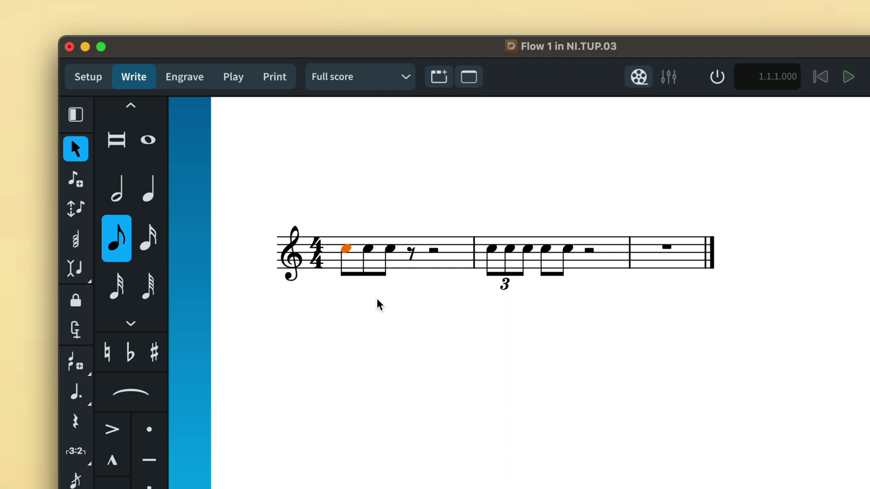
click(505, 285)
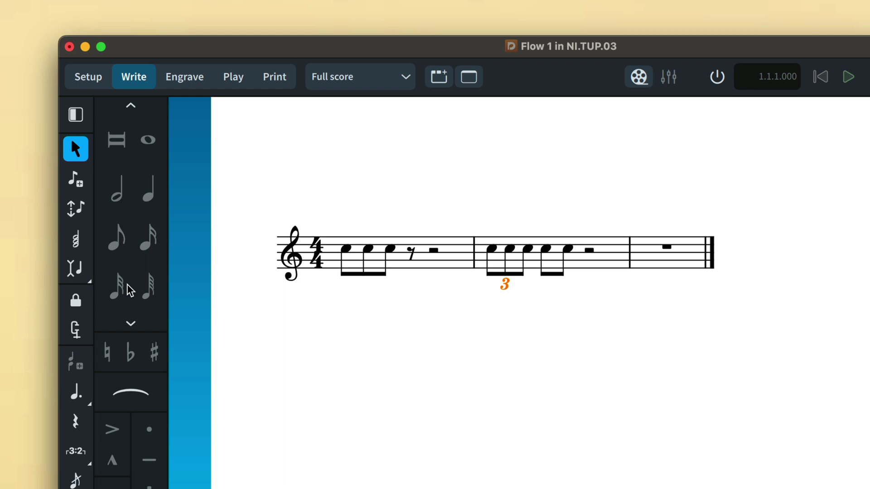
click(85, 274)
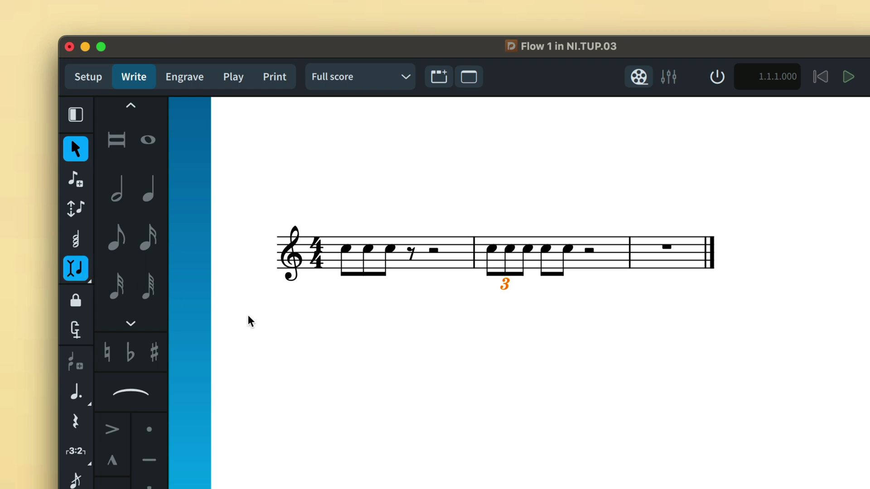
key(Delete)
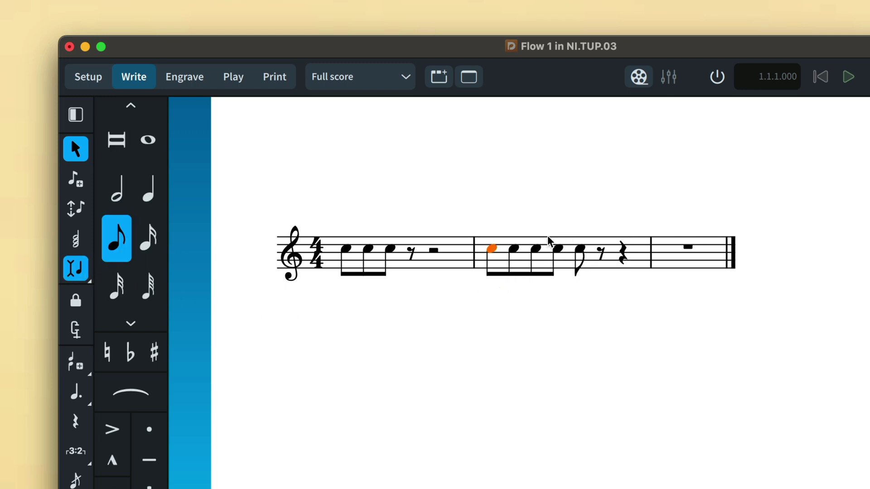
click(83, 272)
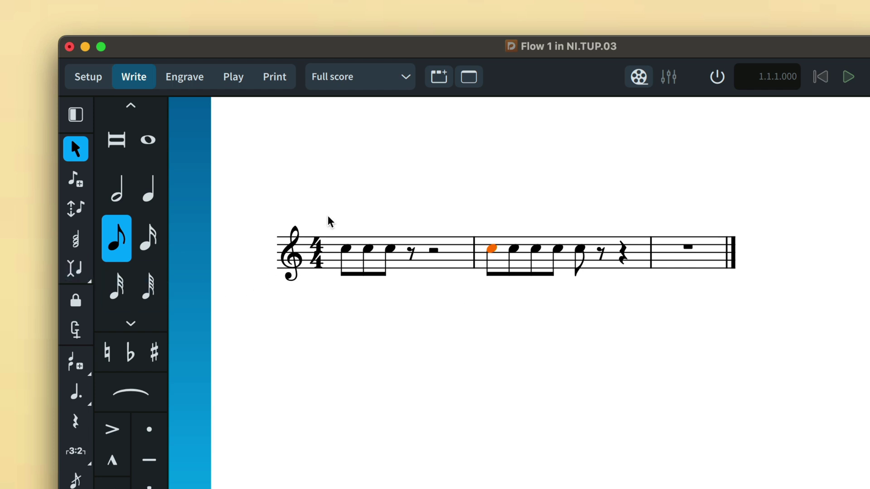
- Make bar 1's three eighth Cs a 3:2 triplet and bar 2's five Cs a 5:4 quintuplet
drag(323, 211, 408, 303)
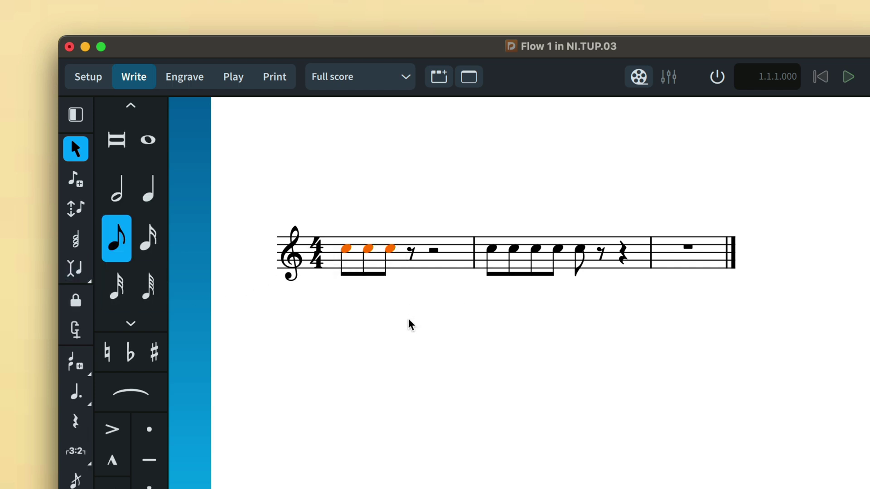
click(82, 457)
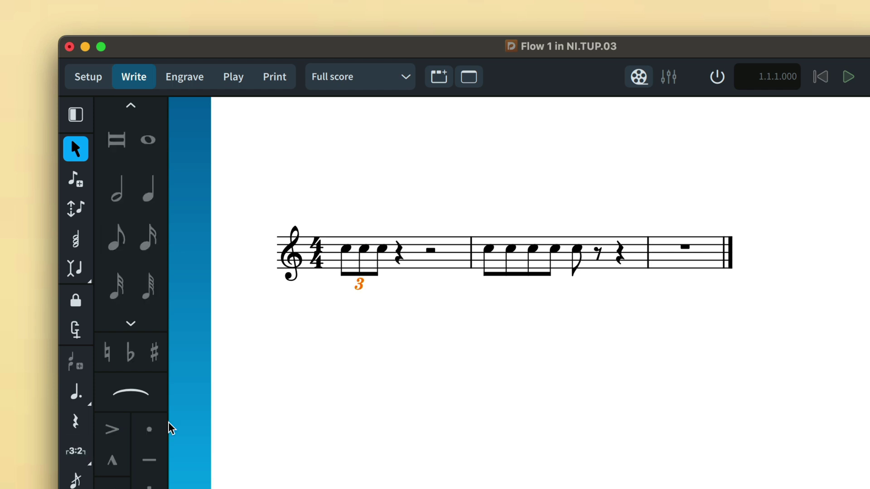
drag(474, 214, 608, 324)
key(semicolon)
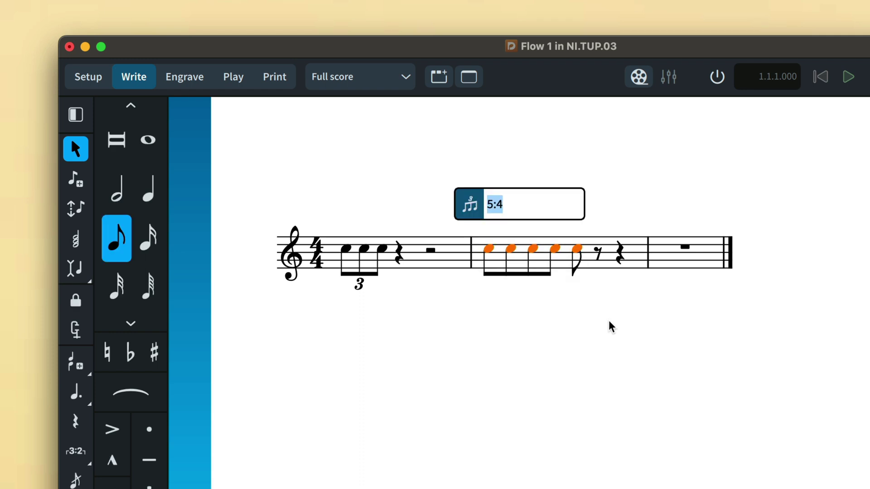
key(Return)
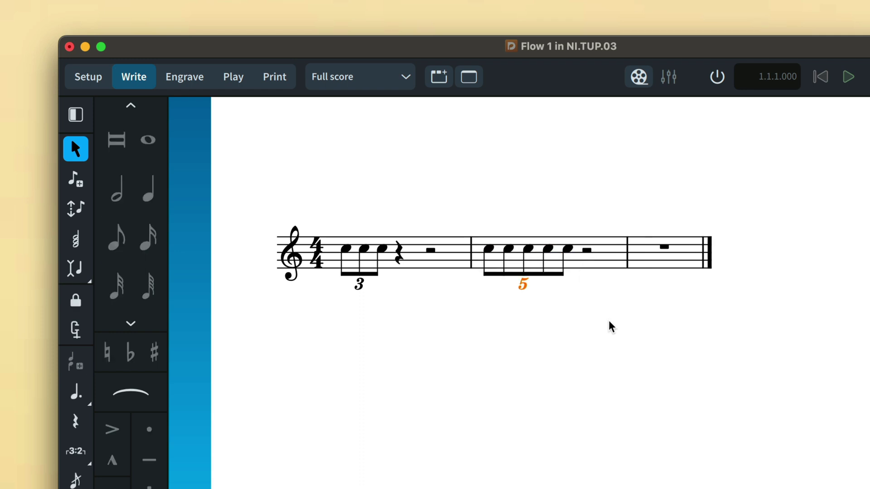
key(Escape)
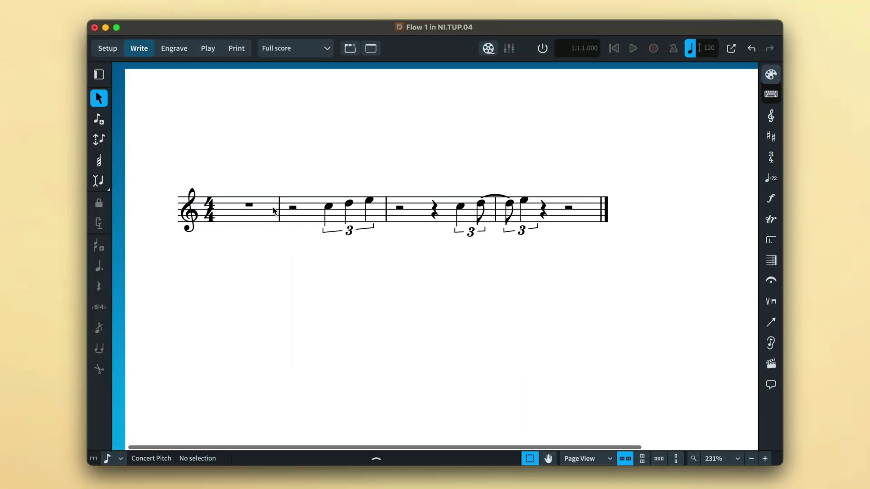
- From bar 1's last rest, enter a 5:4 sixteenth quintuplet C, D–D, E–E, F, G tied into bar 2
click(274, 210)
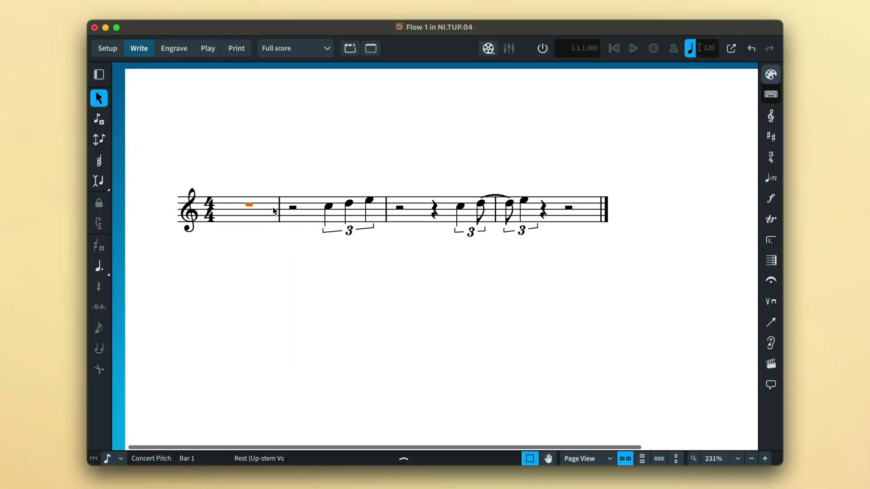
double_click(273, 210)
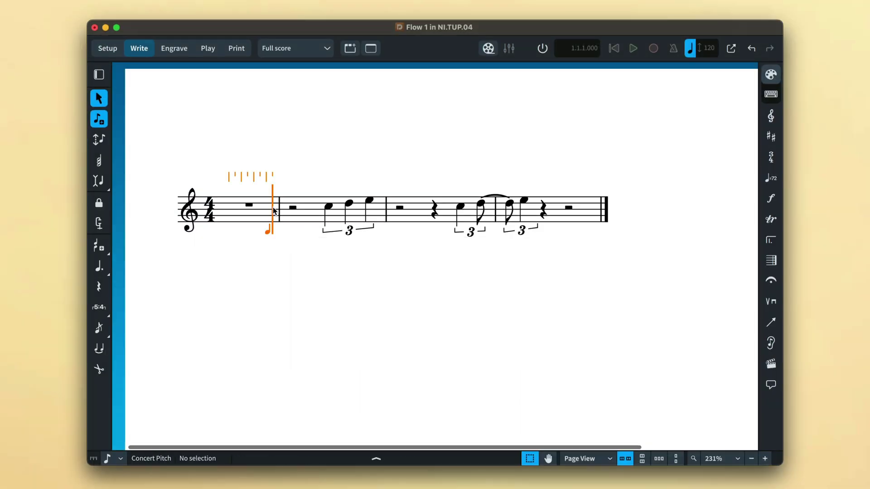
click(100, 312)
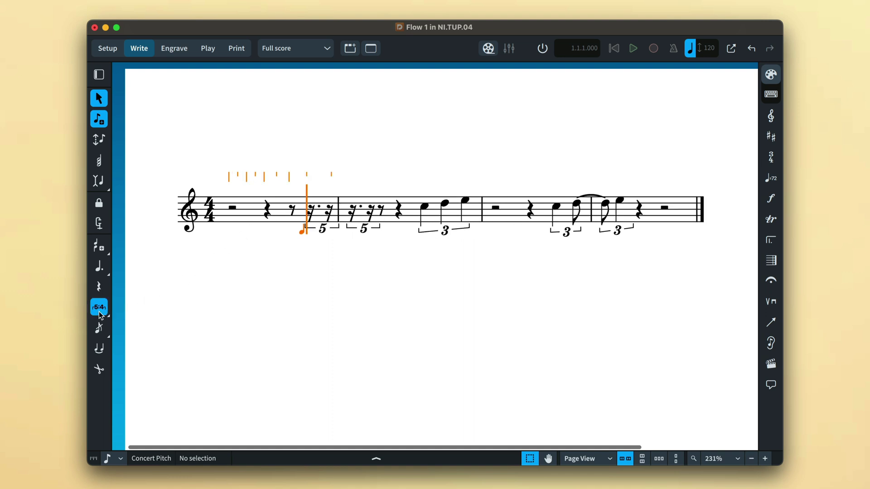
key(c)
key(d)
key(t)
key(e)
key(t)
key(e)
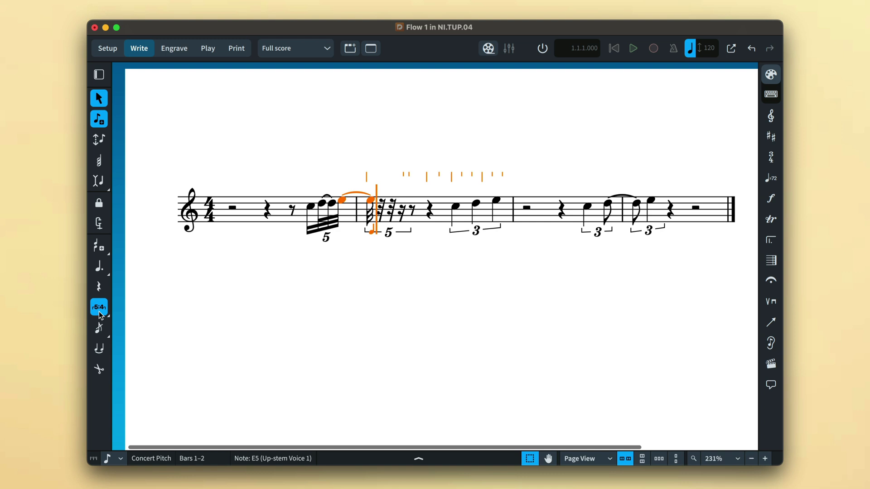
key(f)
key(g)
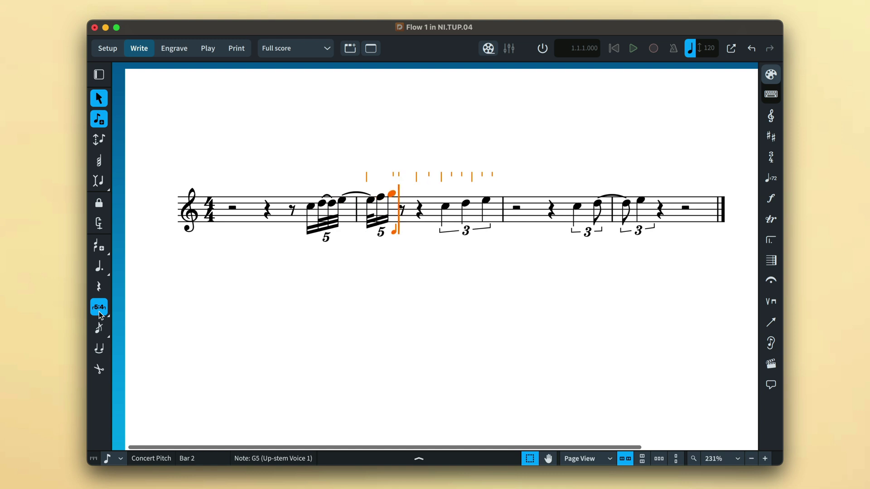
key(Escape)
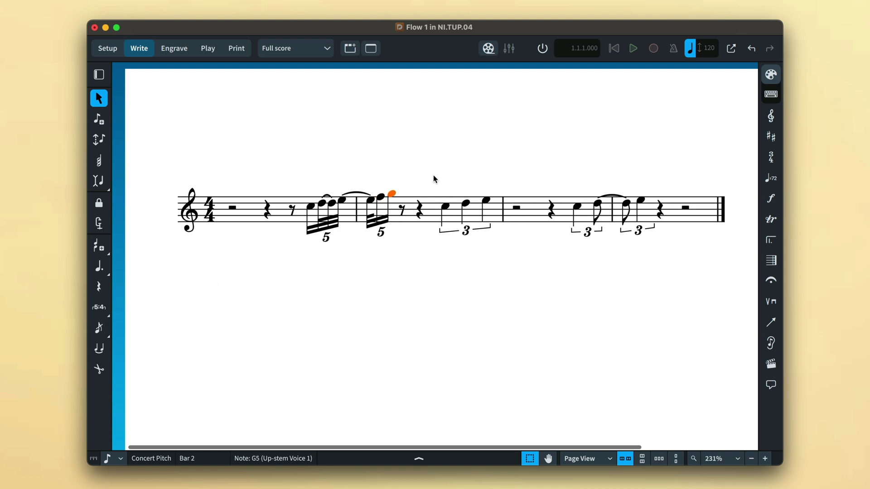
drag(430, 176, 496, 250)
- Shift the C–D–E triplet two positions later so it starts bar 3
key(alt+Right)
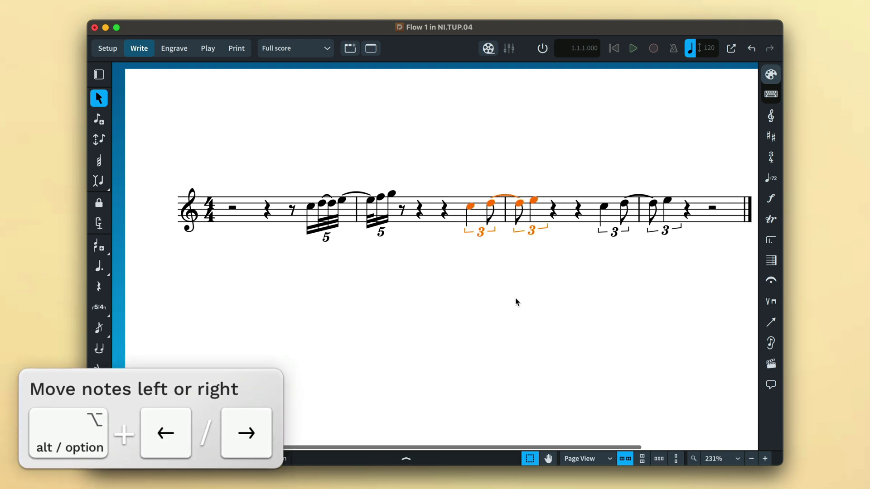
key(alt+Right)
key(alt+Right)
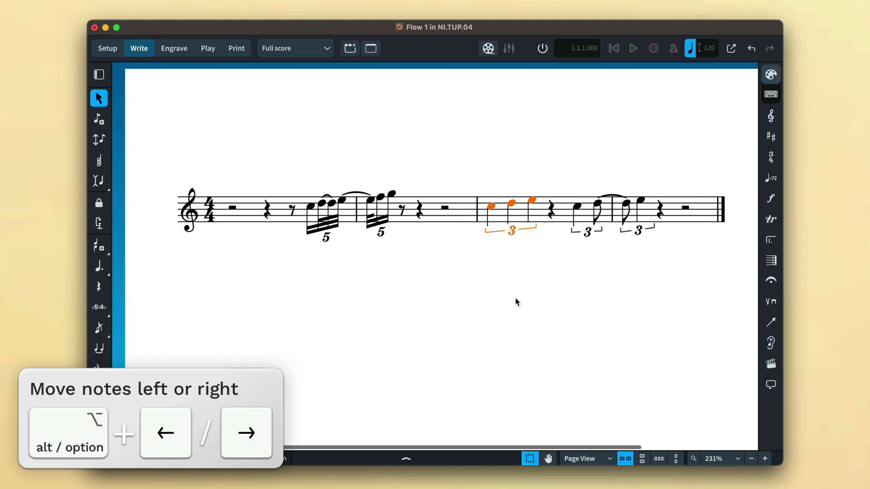
scroll(515, 302, up, 3)
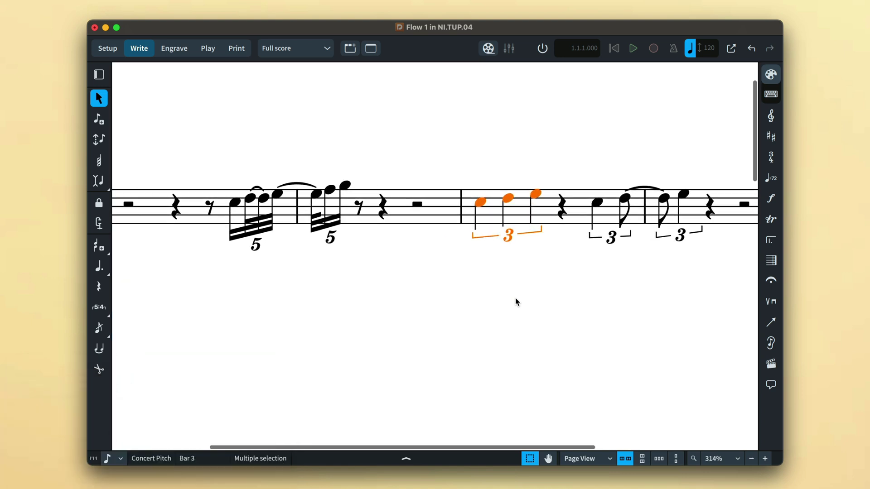
scroll(515, 298, right, 5)
scroll(515, 297, up, 1)
- Turn on Spans barline for the split triplet so it becomes one continuous tuplet
click(442, 246)
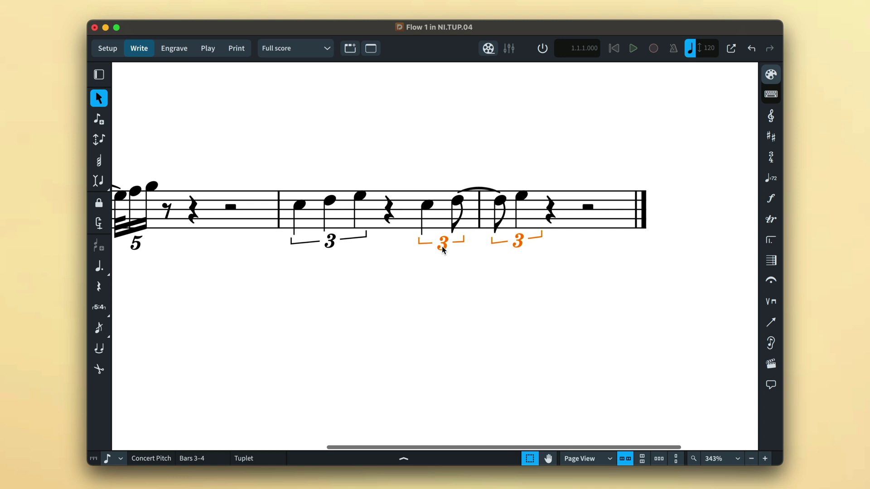
click(417, 458)
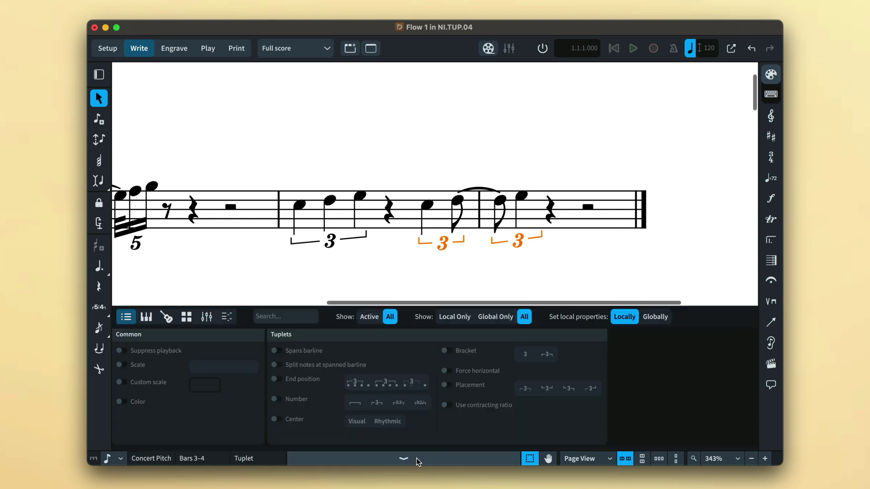
click(277, 350)
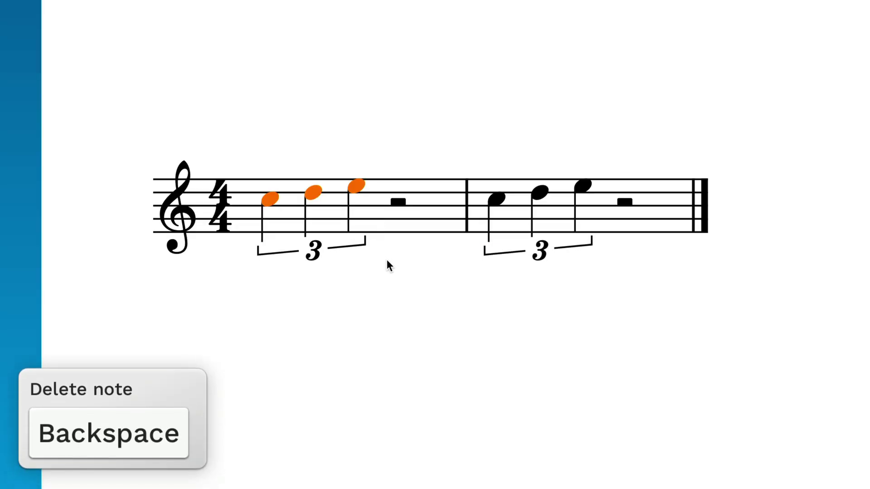
- Clear bar 1's triplet to rests and refill it with G, B, D, then delete bar 2's triplet
key(BackSpace)
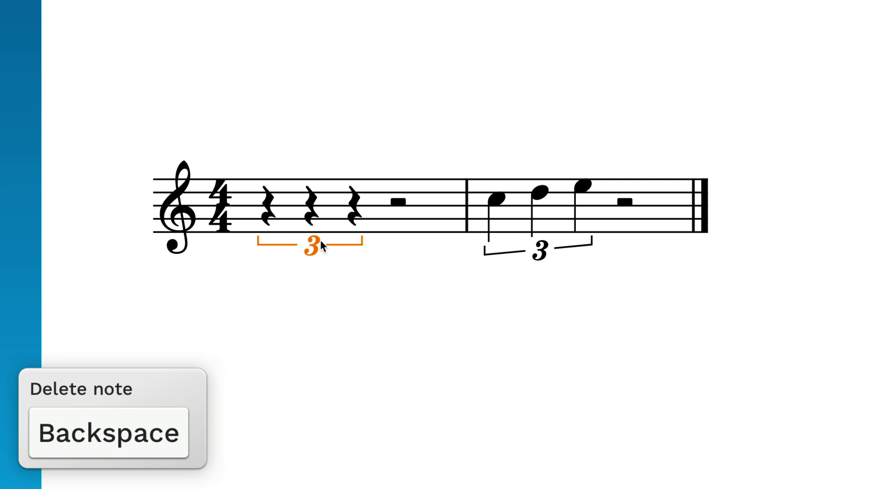
double_click(268, 200)
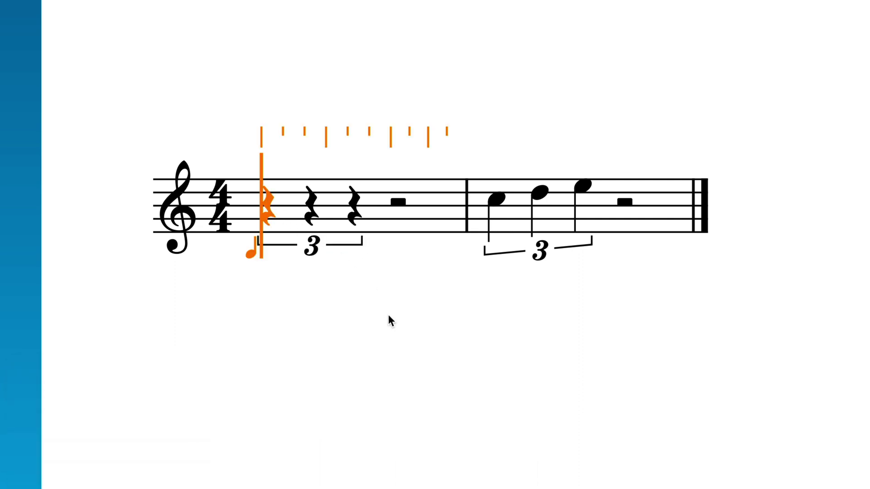
key(g)
key(b)
key(d)
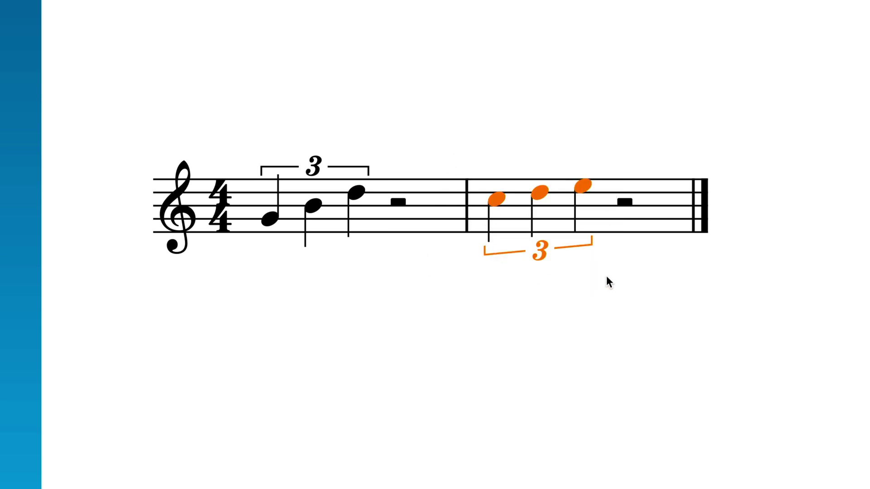
key(Delete)
key(Escape)
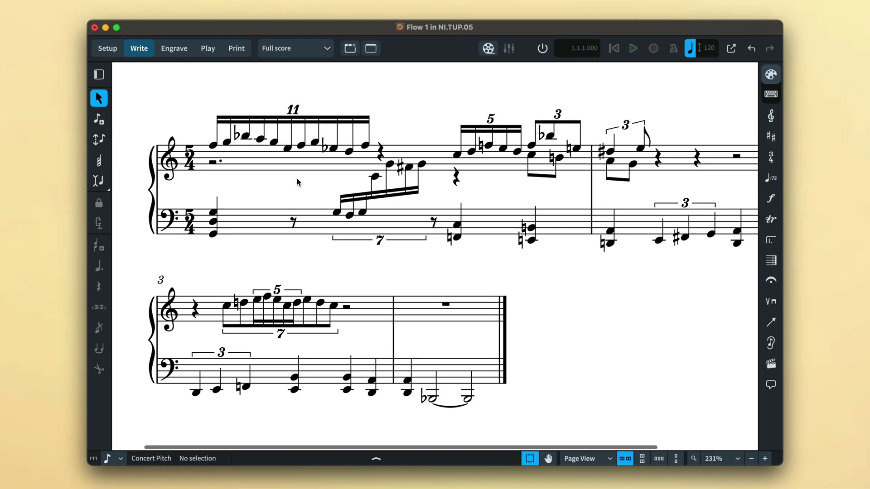
- Group the B♭ and the next two notes of the 11-tuplet into a nested 3:2 triplet
click(248, 139)
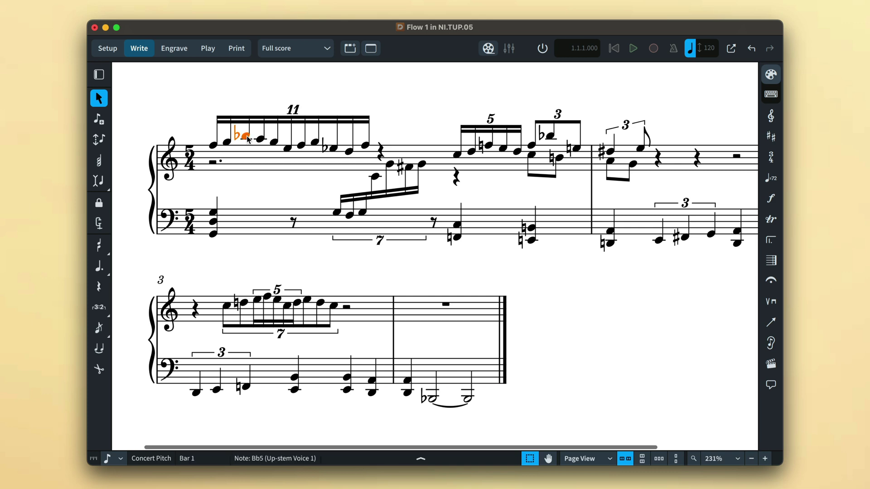
shift+click(274, 144)
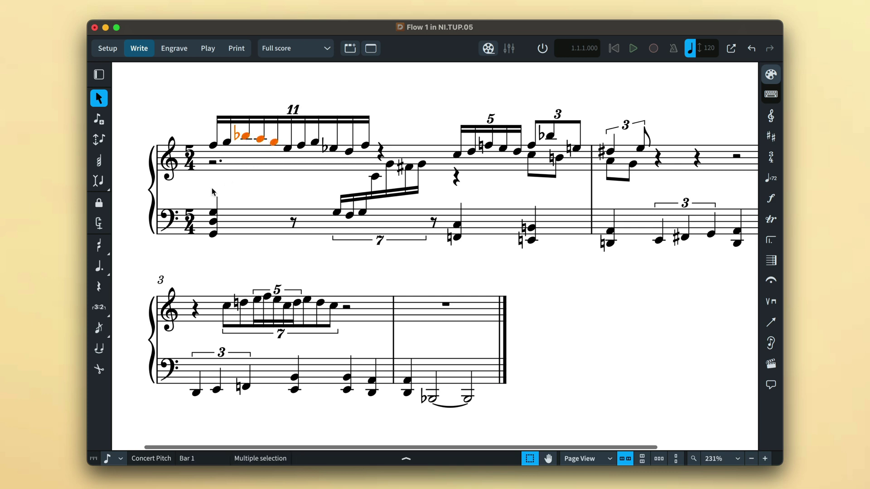
click(99, 308)
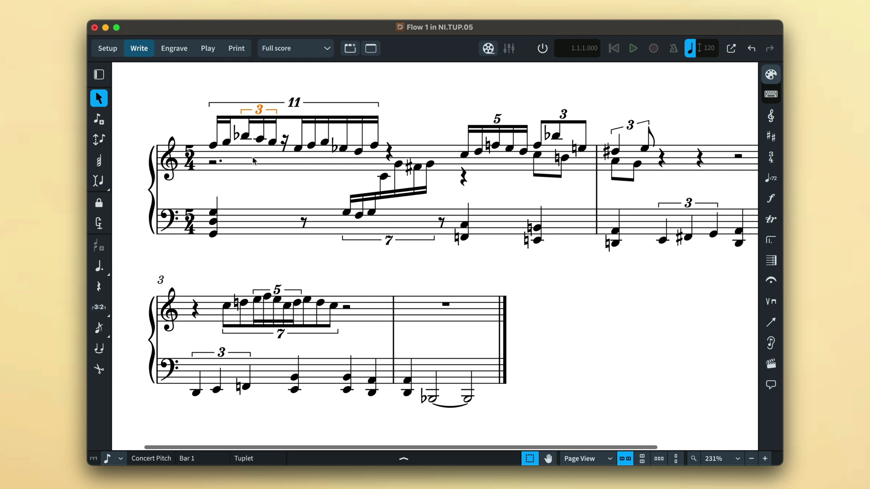
- Fill the leftover rest after the G5 with an F5
click(273, 143)
alt+click(285, 145)
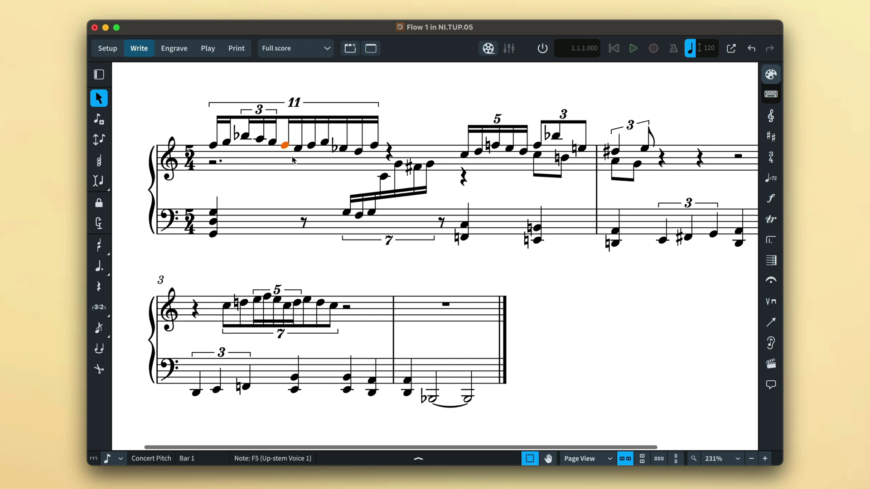
click(298, 189)
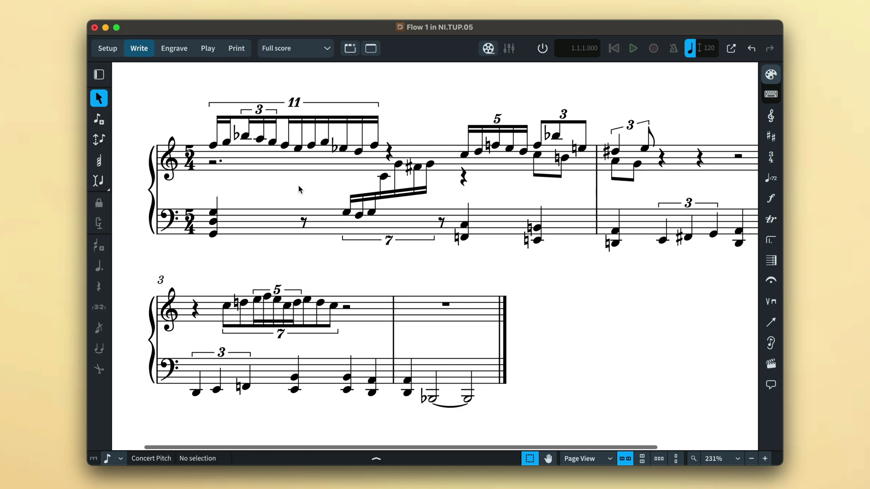